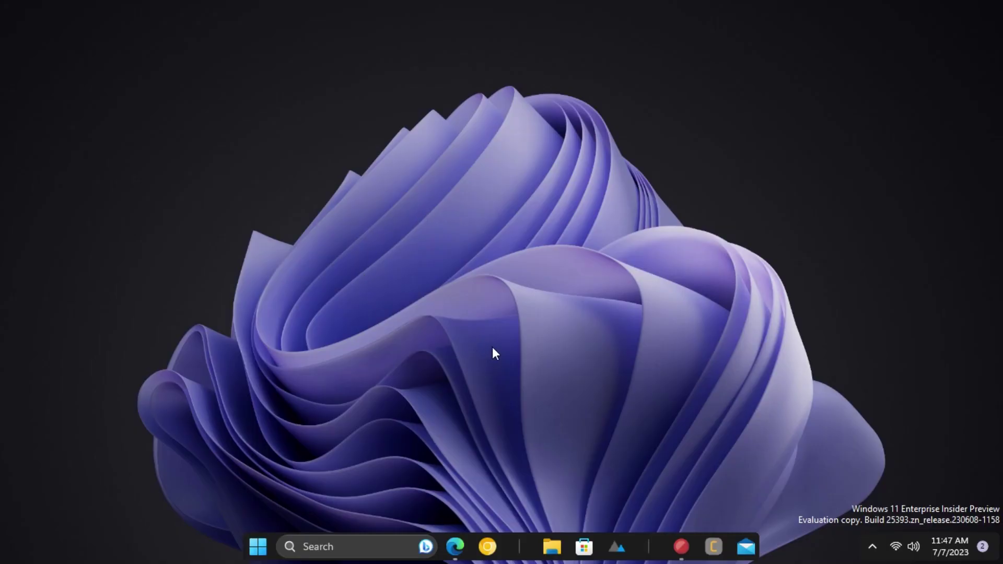
# Bring the browser with the Clippy by FireCube GitHub repo to the front
pyautogui.click(455, 547)
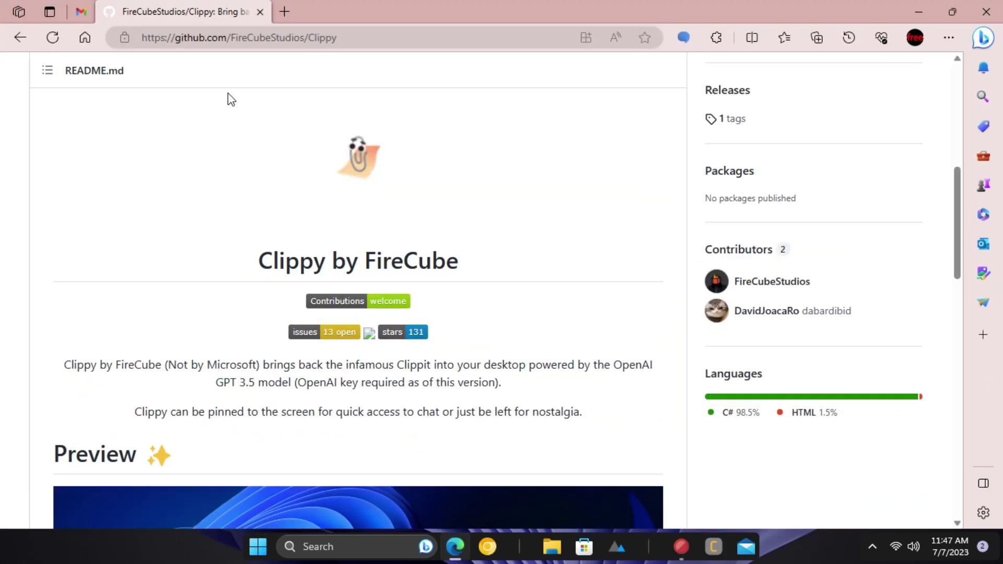
pyautogui.scroll(2, 228, 149)
pyautogui.scroll(3, 227, 150)
pyautogui.scroll(-3, 228, 149)
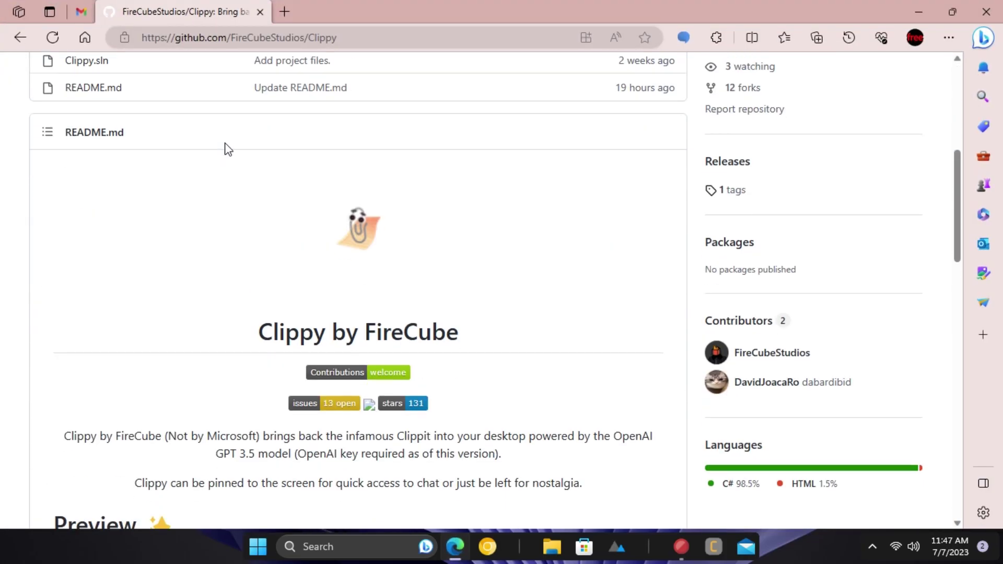
pyautogui.scroll(-5, 226, 149)
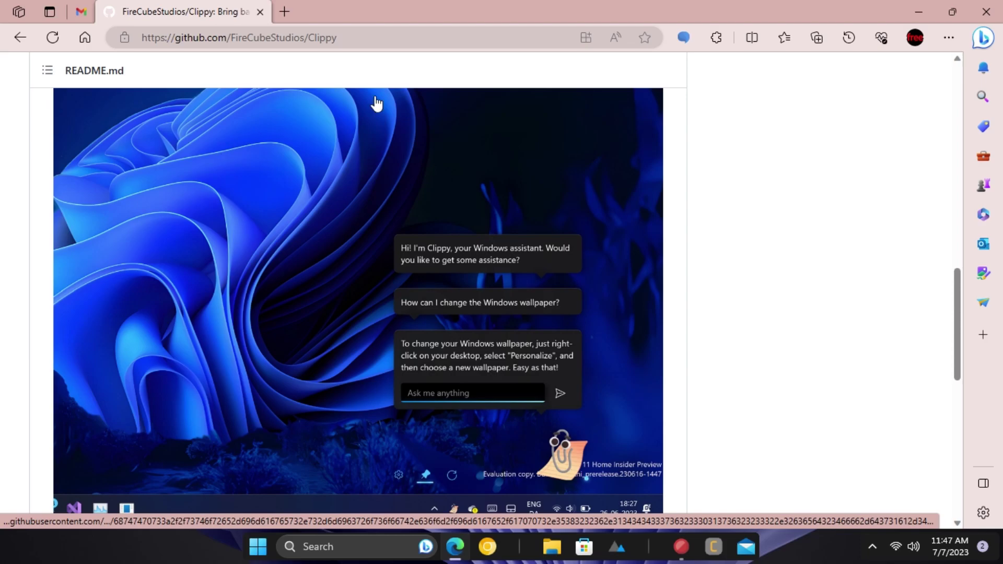
pyautogui.scroll(5, 526, 329)
pyautogui.scroll(-2, 517, 327)
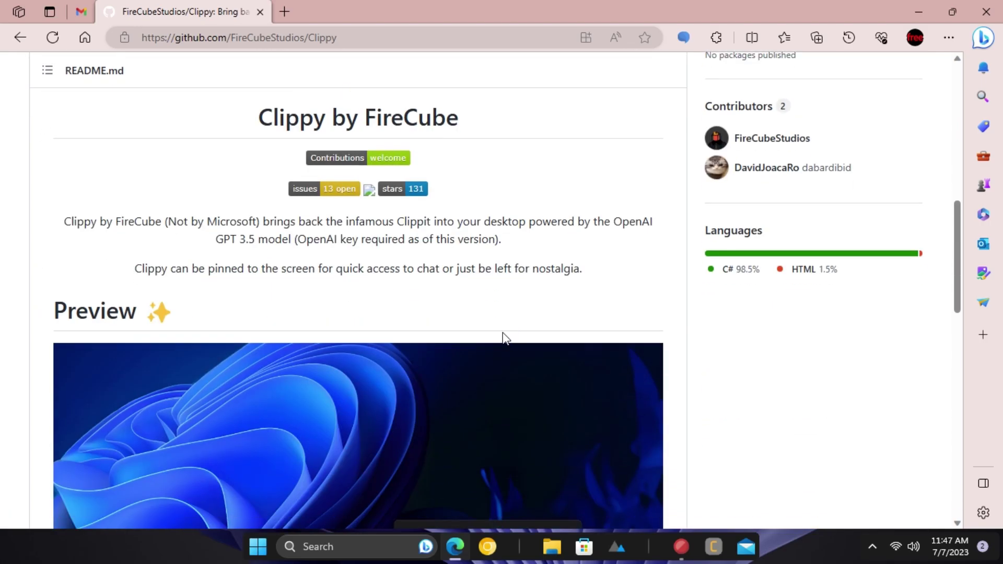
pyautogui.scroll(-1, 502, 336)
pyautogui.scroll(-4, 503, 337)
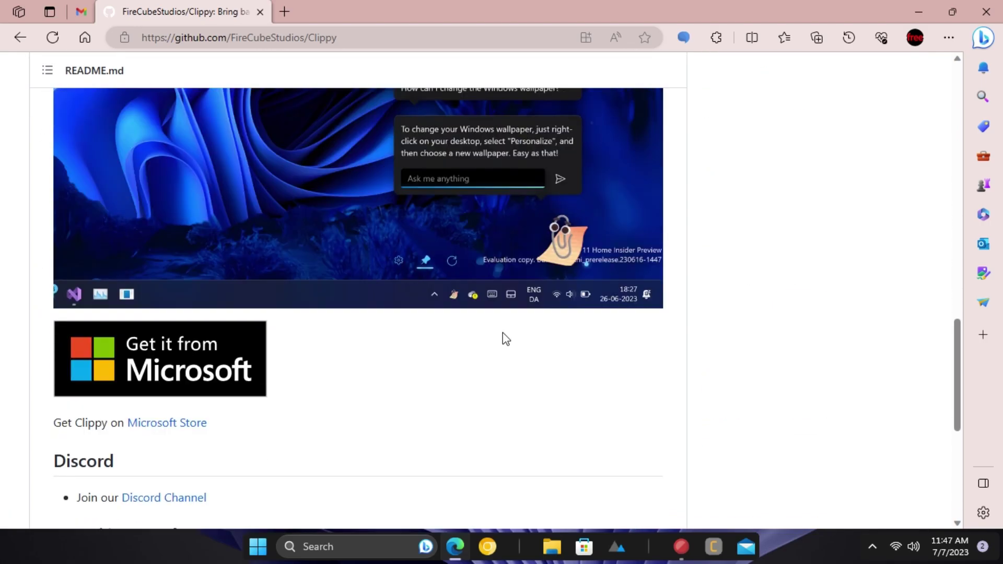
# Launch Clippy from its Microsoft Store listing, then show the desktop with Win+D
pyautogui.click(194, 371)
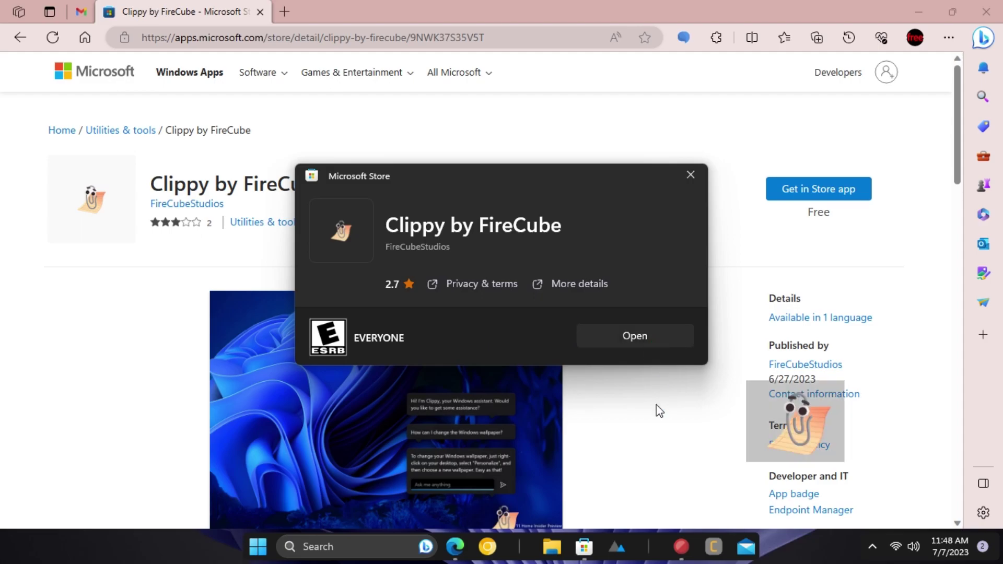
pyautogui.click(799, 413)
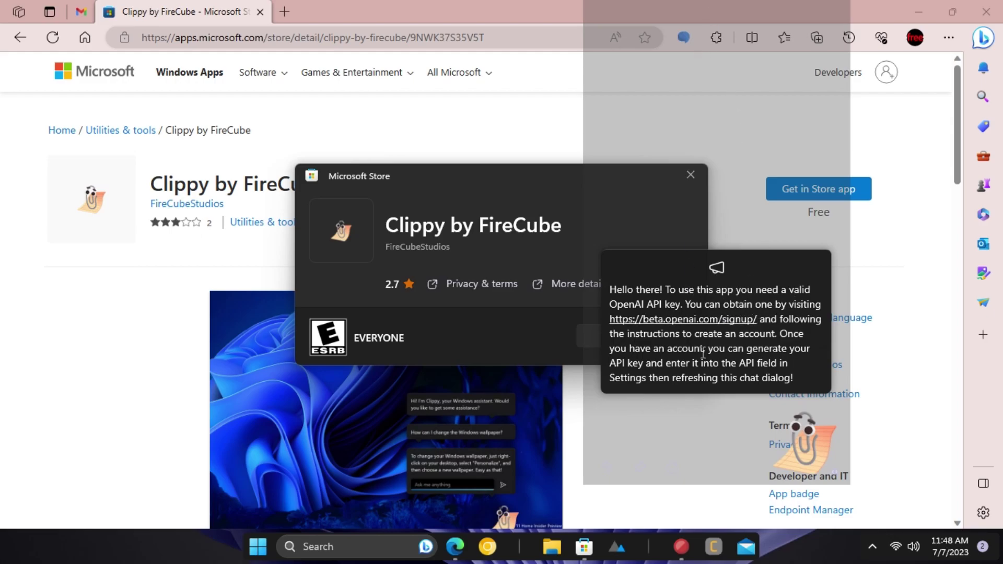
pyautogui.press('super+d')
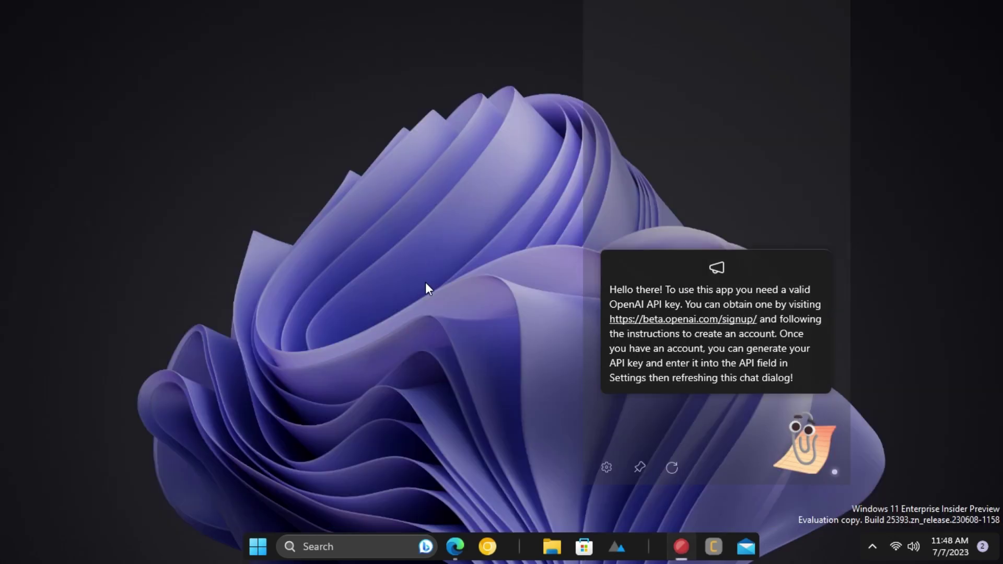
# Paste an OpenAI API key into Clippy's OpenAI Api setting and save it
pyautogui.click(613, 476)
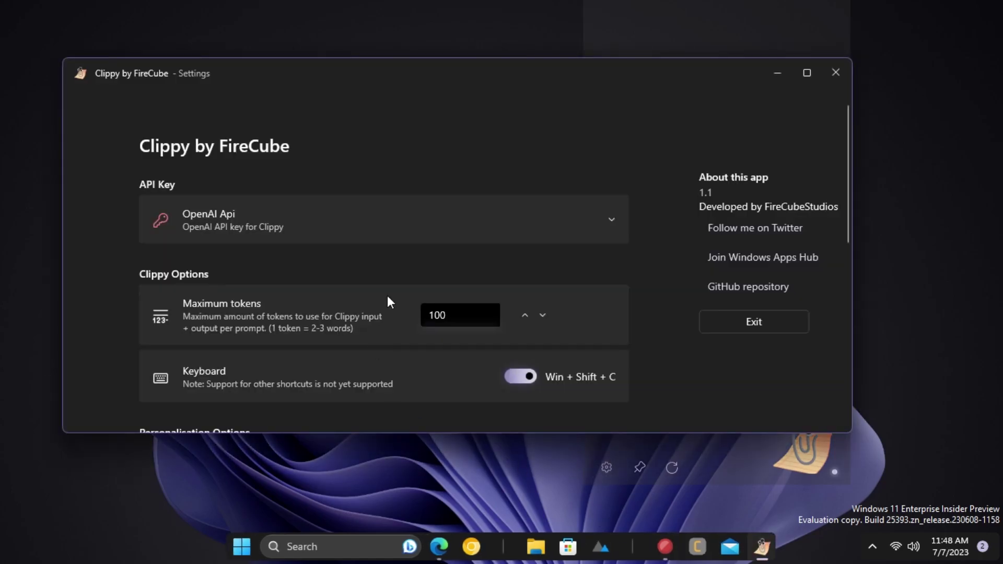
pyautogui.click(355, 220)
pyautogui.click(310, 274)
pyautogui.hotkey('ctrl', 'v')
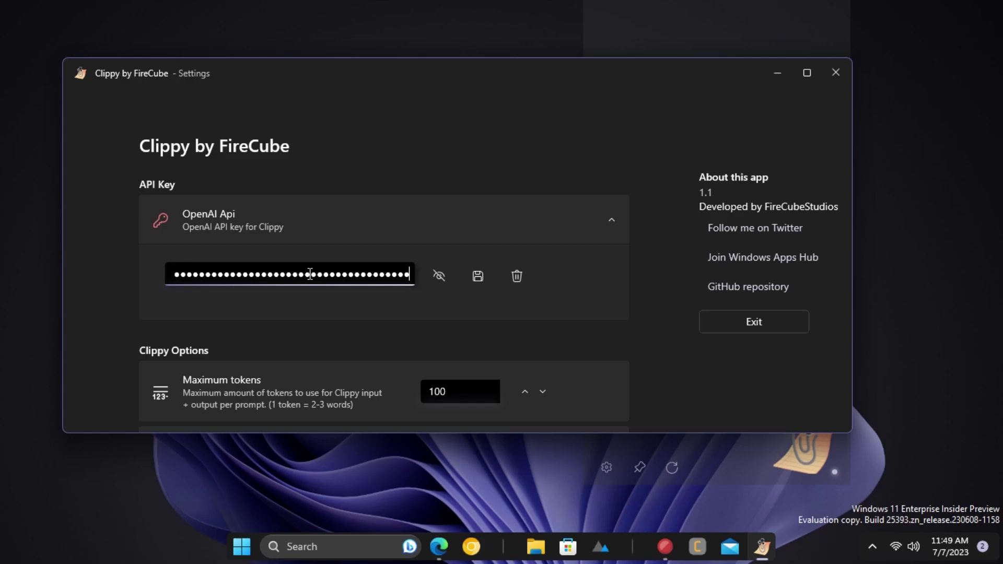
pyautogui.click(478, 276)
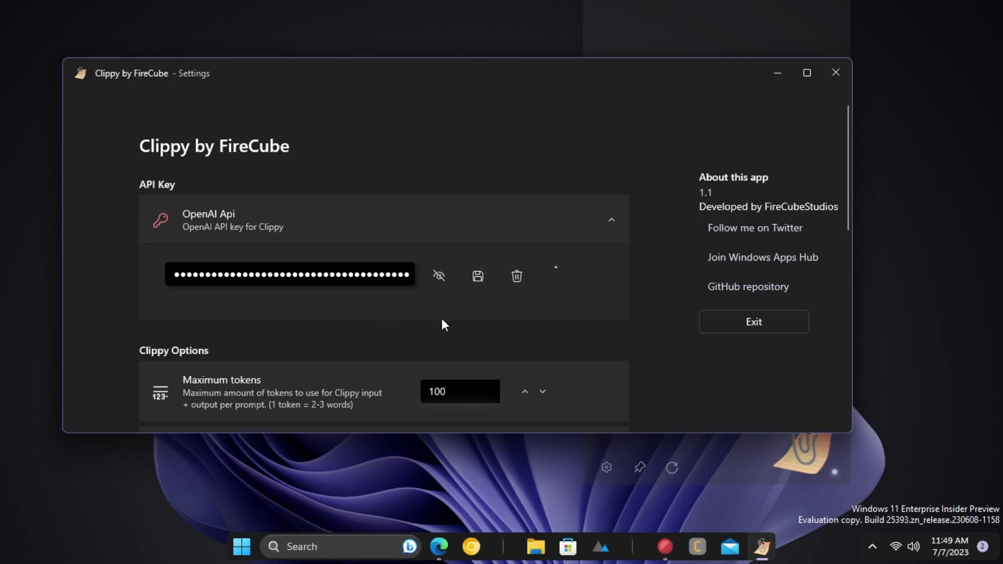
pyautogui.scroll(-5, 391, 321)
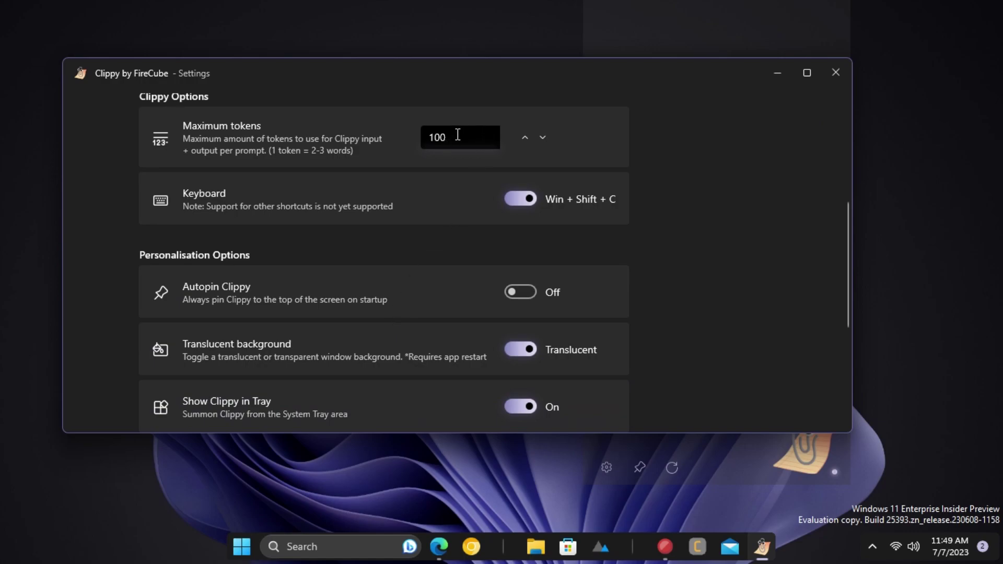
# Close Settings, reload the chat, and ask about the Battle of Plassey and Windows light mode
pyautogui.hotkey('alt', 'F4')
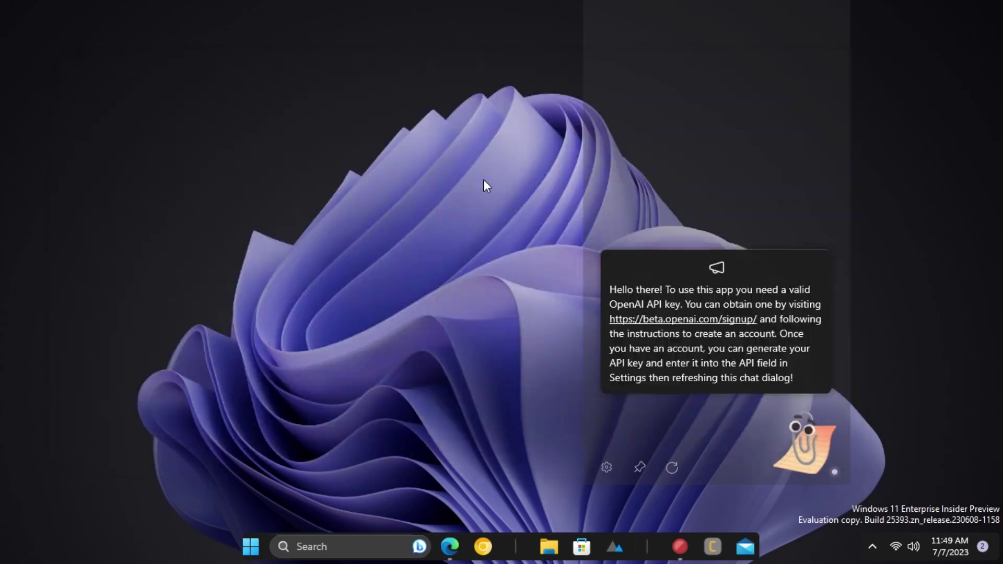
pyautogui.click(672, 469)
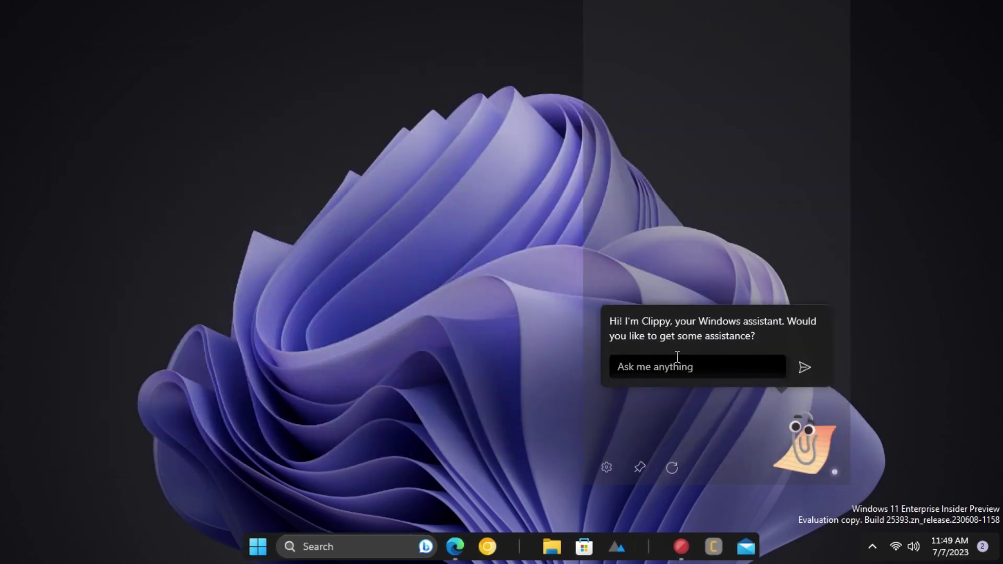
pyautogui.click(698, 369)
pyautogui.write('who won battle of plasse')
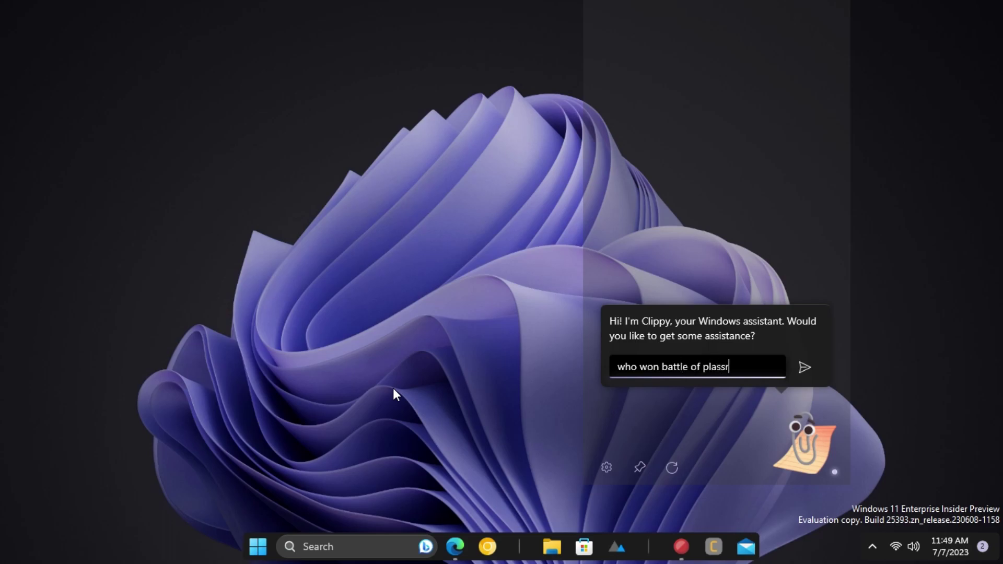
pyautogui.write('y')
pyautogui.press('Return')
pyautogui.click(805, 367)
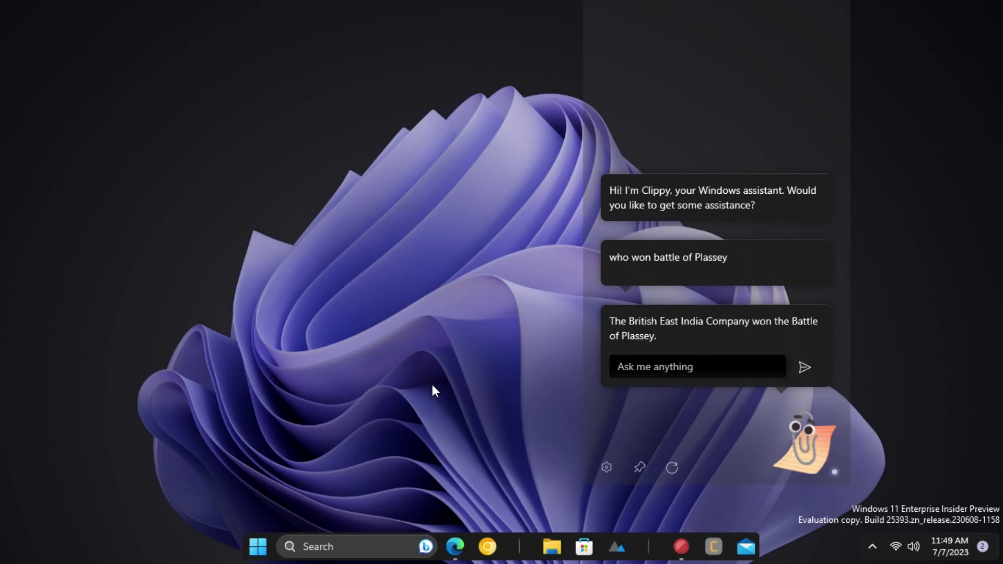
pyautogui.write('how to switch ti')
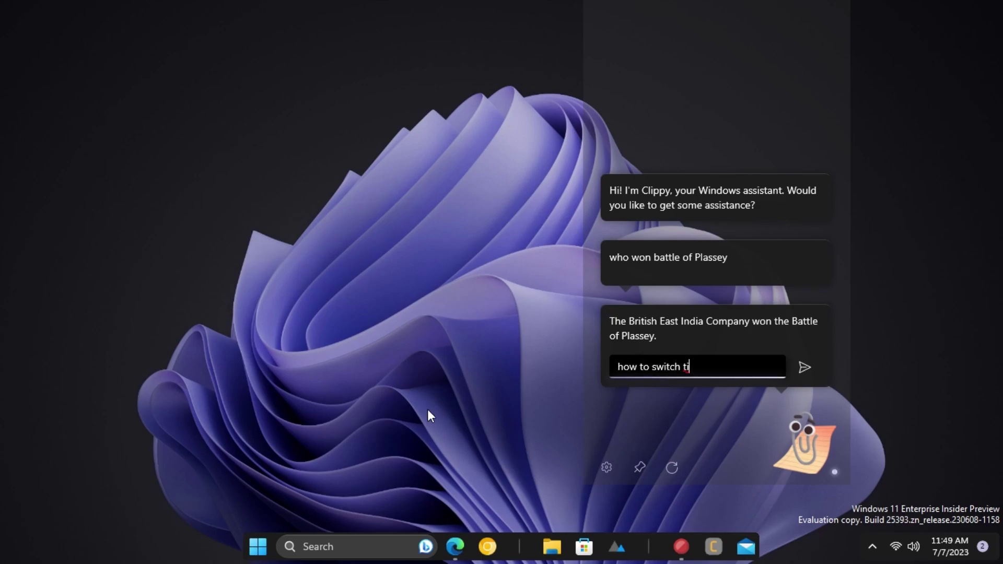
pyautogui.press('BackSpace')
pyautogui.write('o light mode on my windows 10 pc')
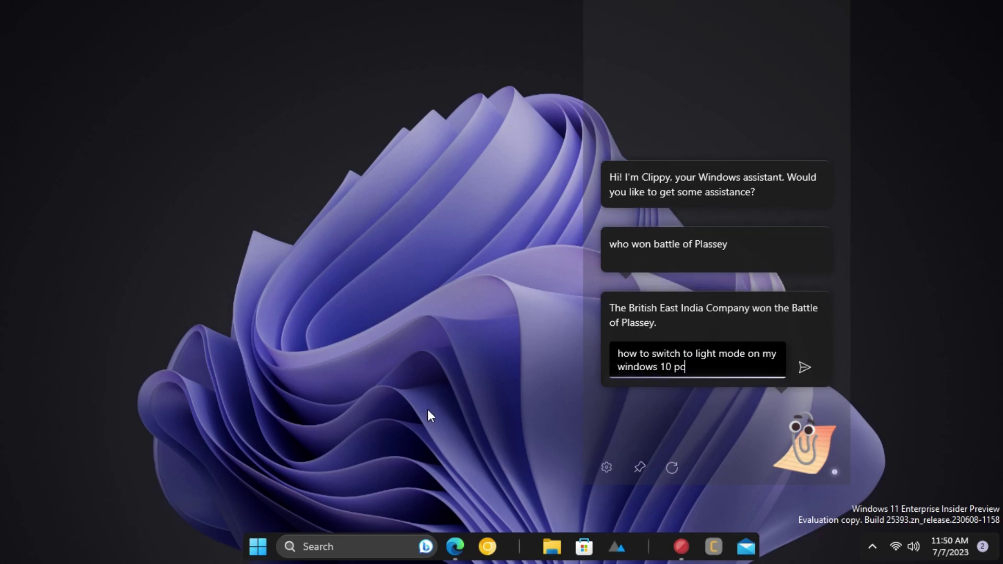
pyautogui.click(805, 368)
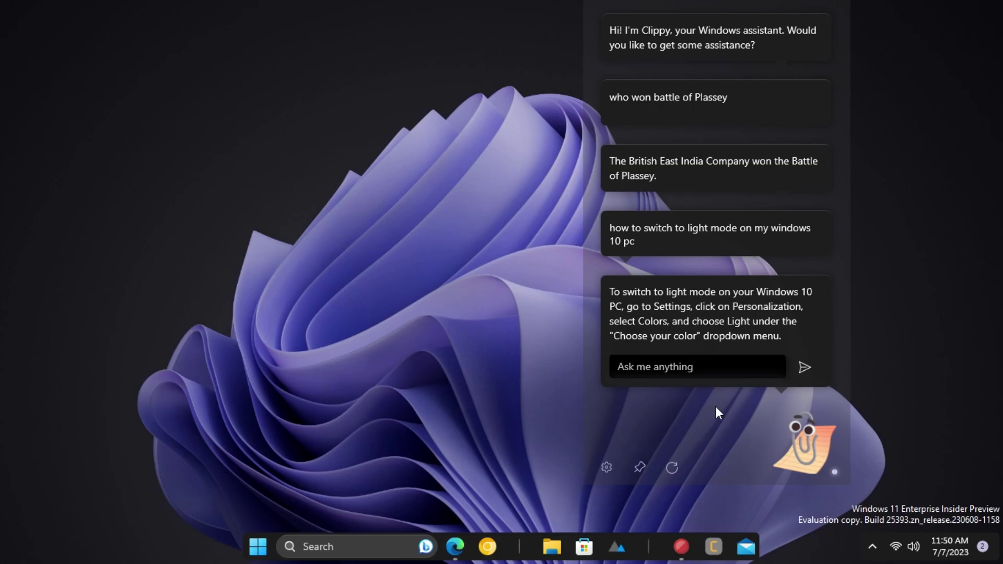
# Toggle Clippy's chat closed, open and closed again, then right-click the desktop for its menu
pyautogui.click(821, 447)
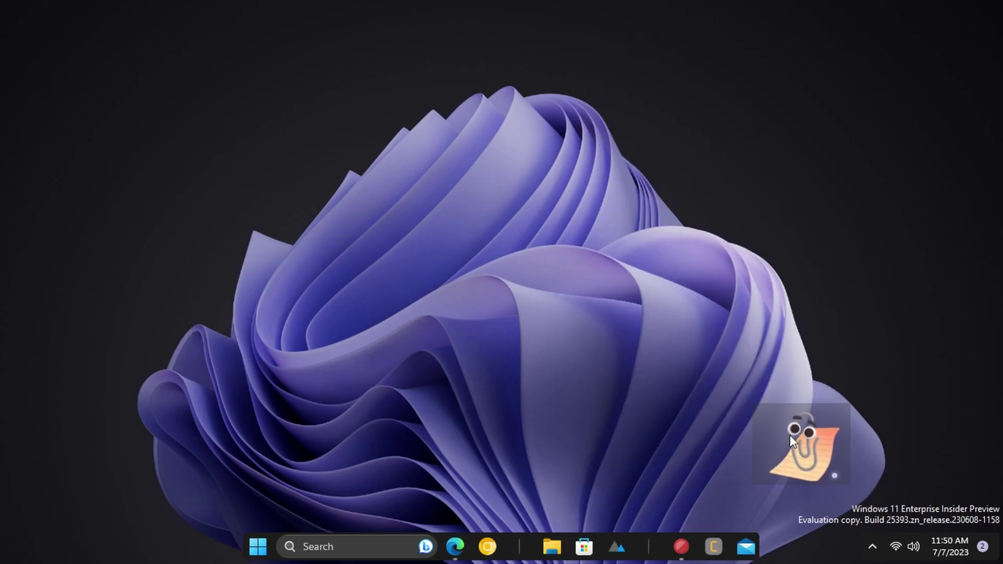
pyautogui.click(831, 432)
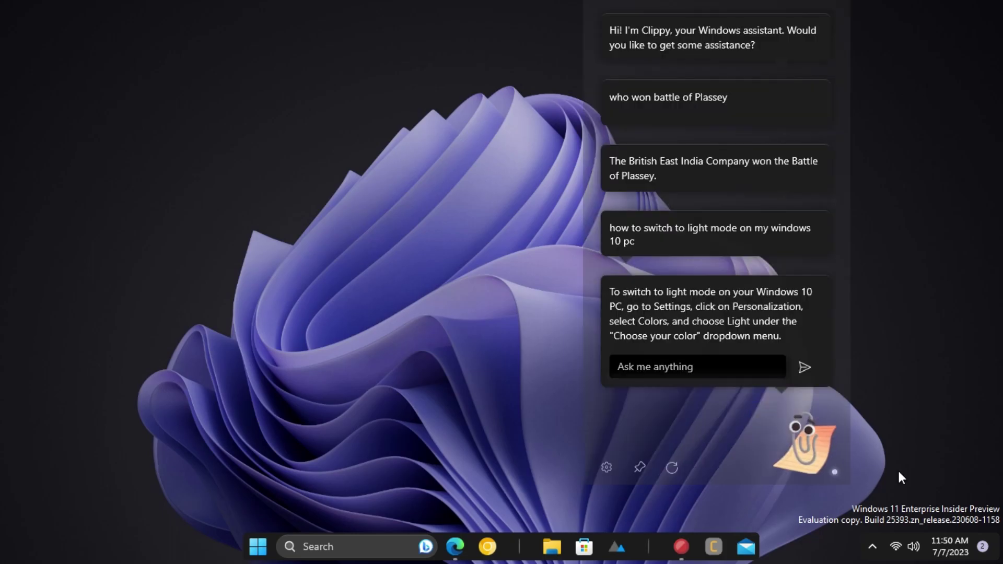
pyautogui.click(821, 448)
pyautogui.rightClick(409, 137)
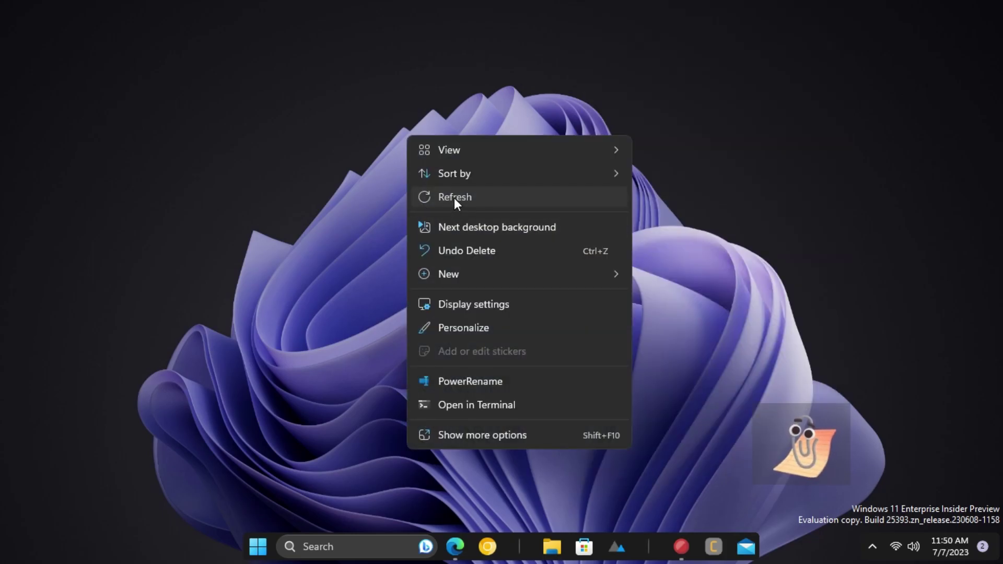